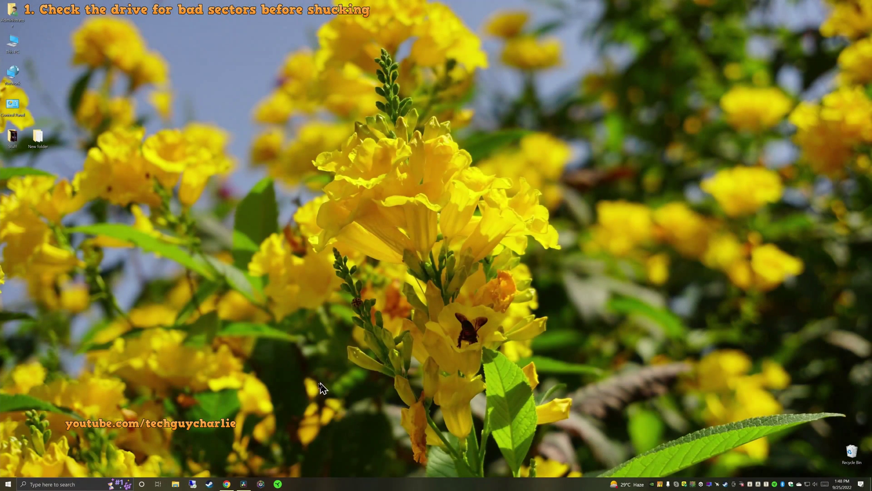
Switch to Chrome and download WD Drive Utilities for Windows from the WD Support page
click(227, 484)
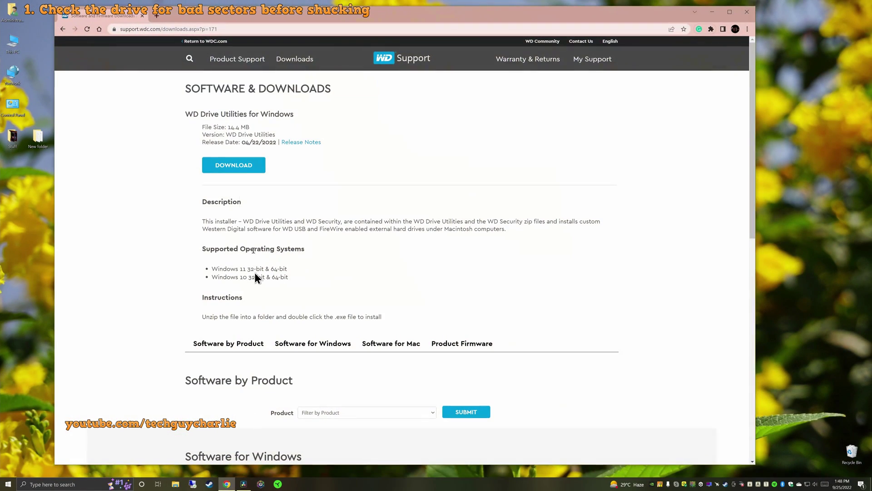
click(240, 29)
click(229, 169)
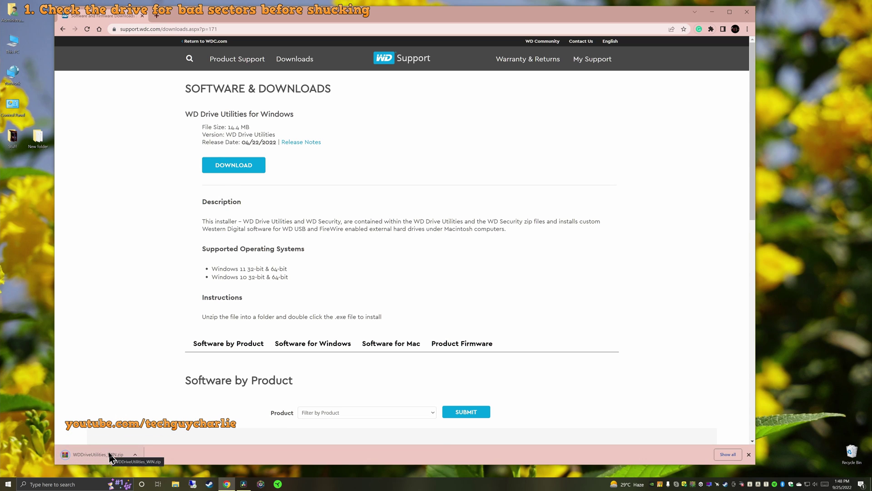
Launch WD Drive Utilities from the WD Discovery apps, clear the browser out of view and bring up the drive diagnostics
key(super)
click(84, 295)
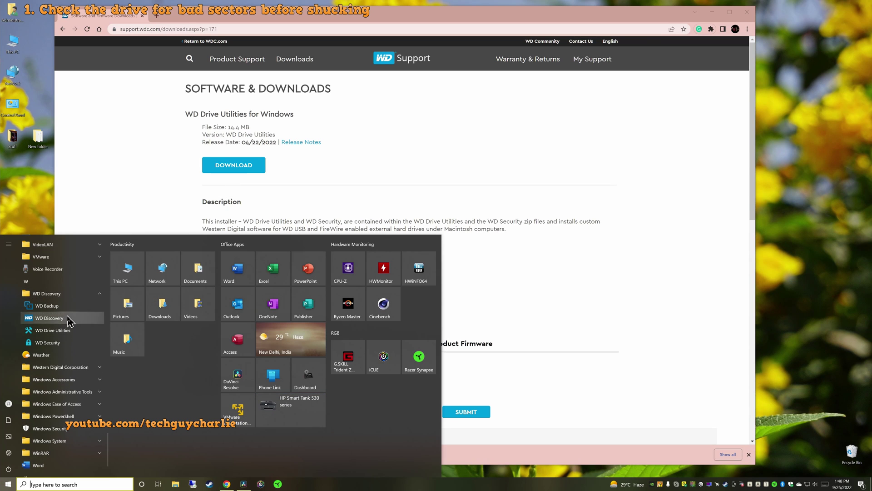
click(81, 332)
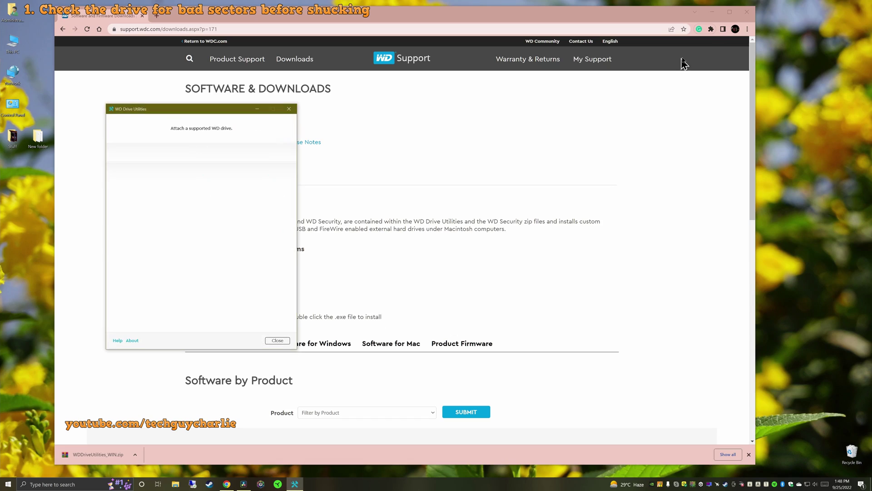
click(717, 16)
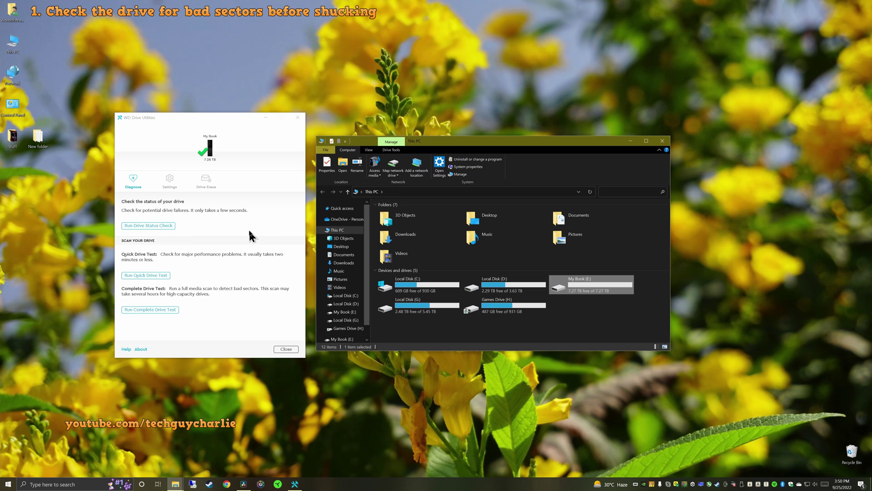
click(251, 235)
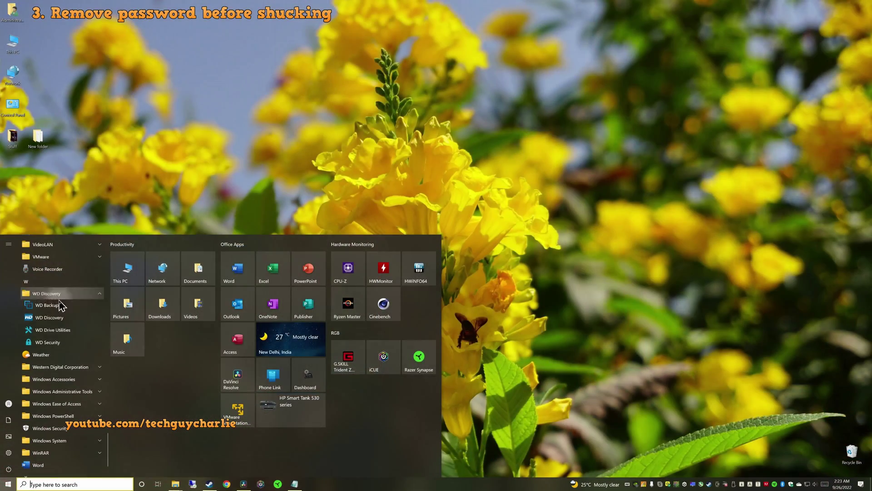
Open WD Security and remove the password protection from the My Book drive by entering its current password
click(66, 343)
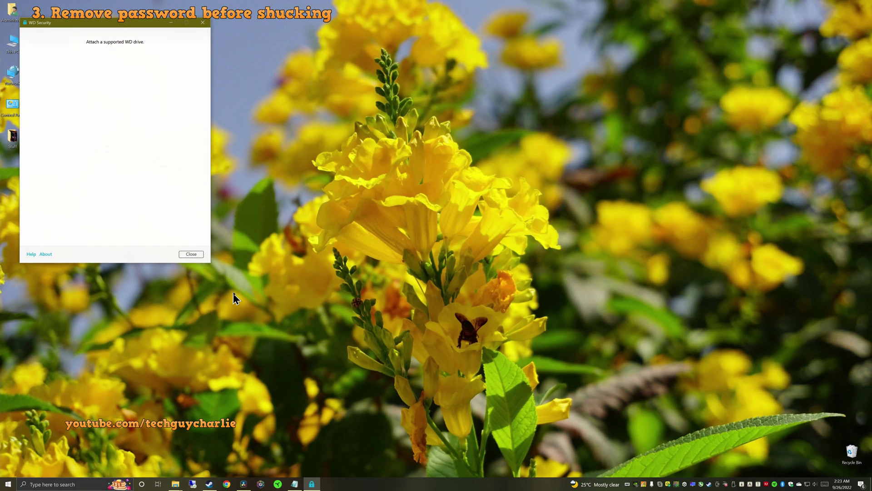
drag(124, 21, 266, 129)
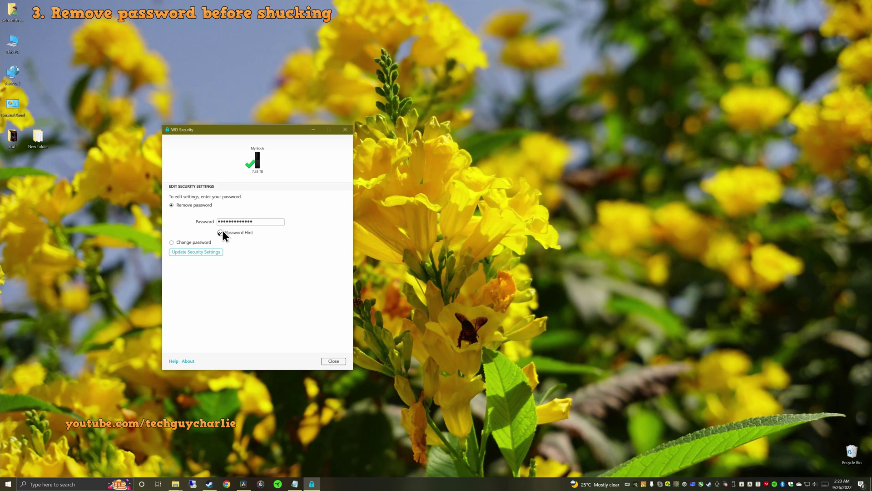
click(203, 253)
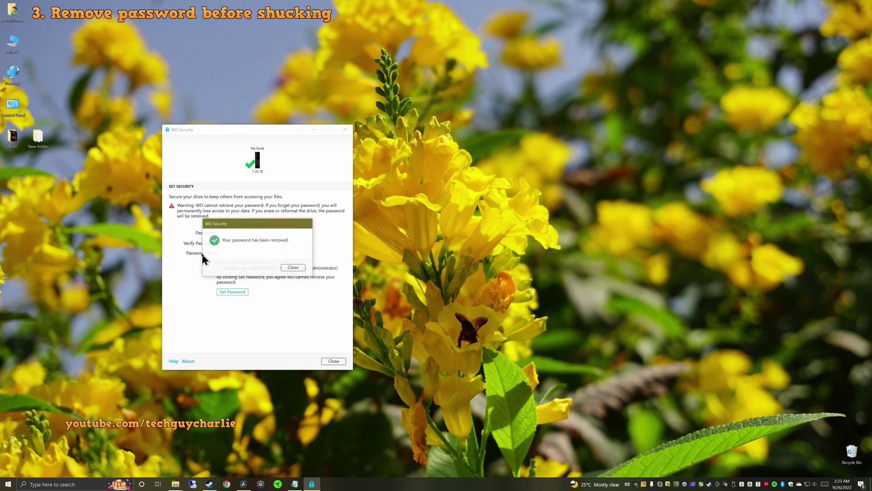
click(294, 268)
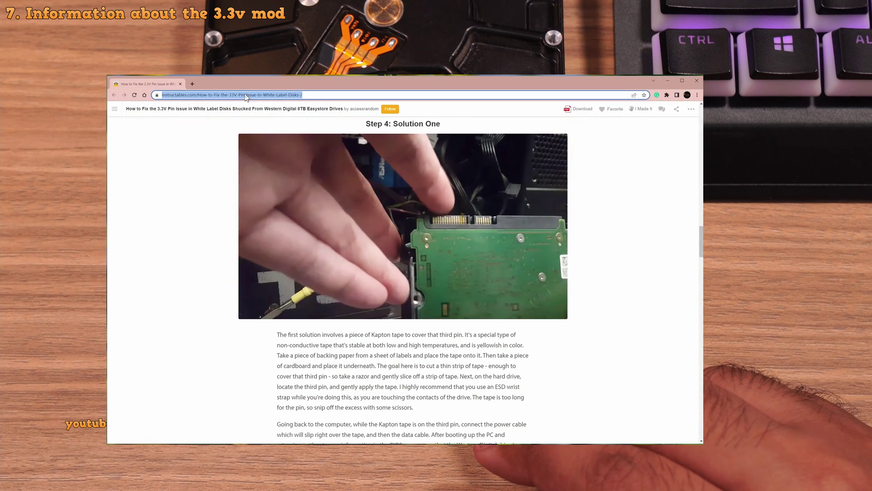
right_click(225, 98)
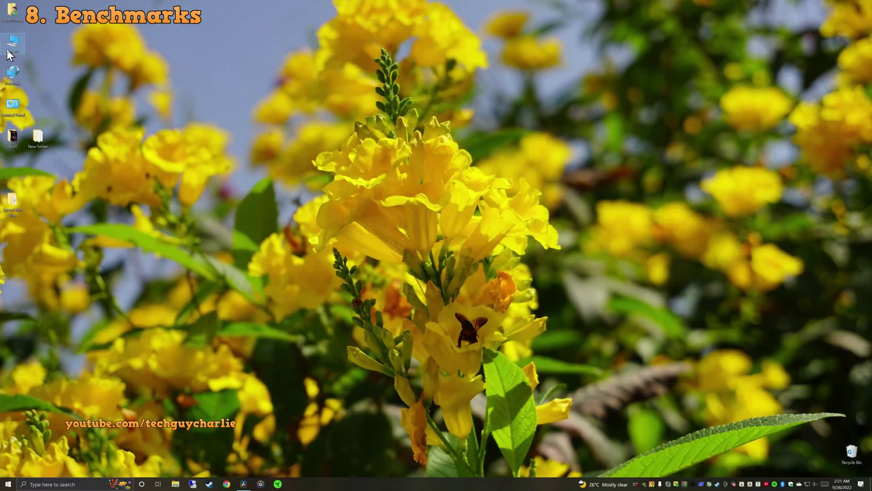
Open This PC, look inside the My Book (D:) drive and return to the drive overview
double_click(7, 49)
click(371, 334)
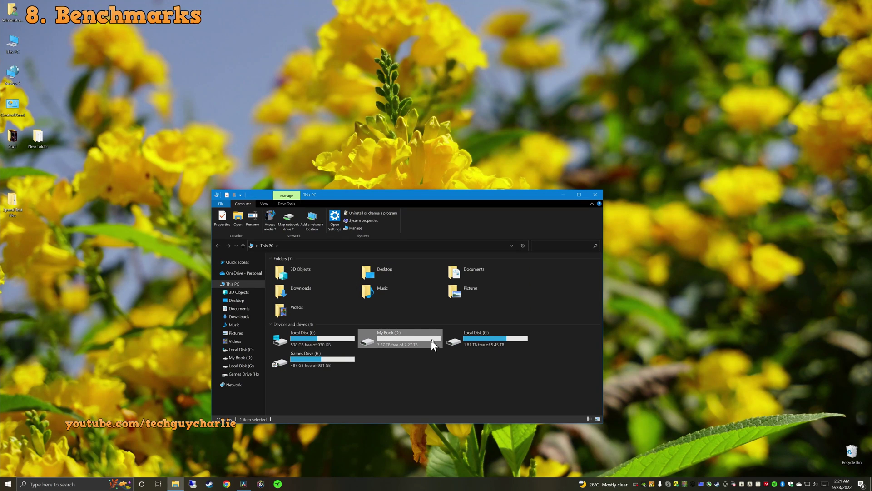
double_click(418, 344)
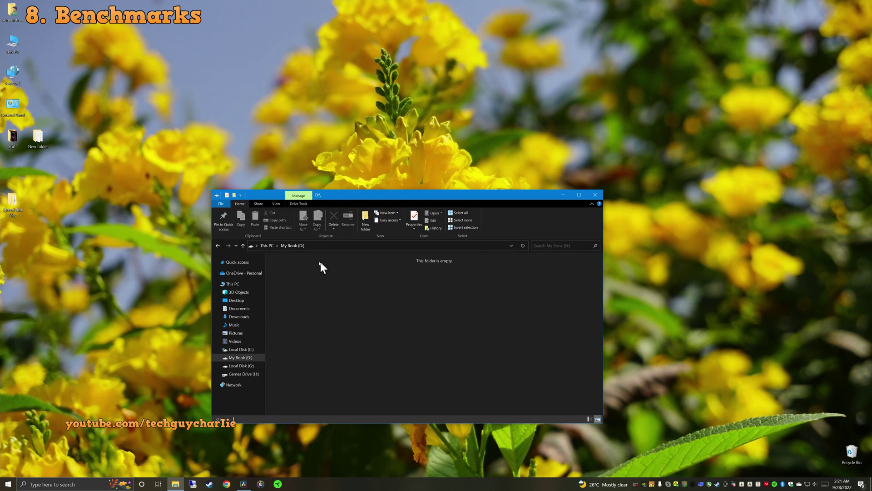
click(268, 245)
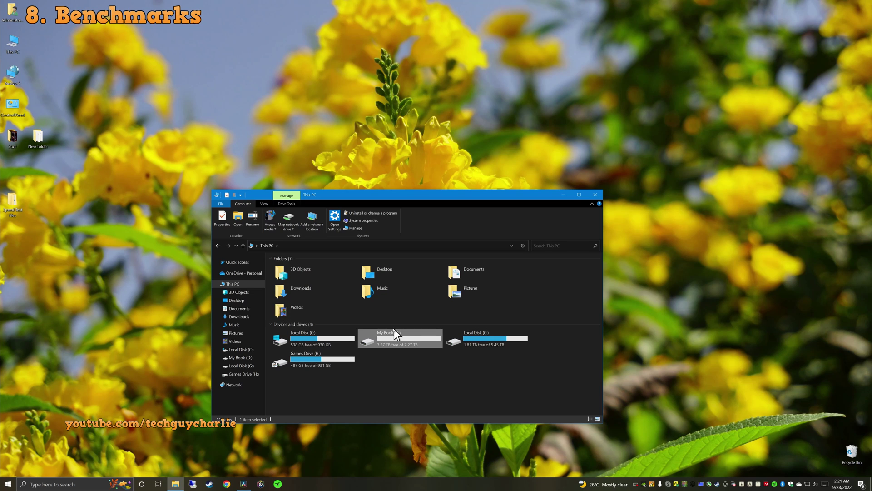
click(394, 359)
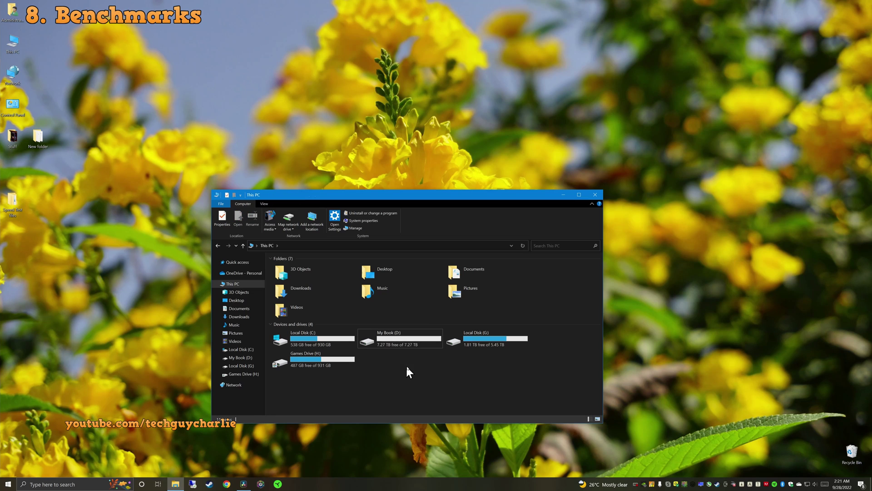
Open WD Discovery and check its Storage page for connected USB devices
right_click(636, 485)
click(654, 468)
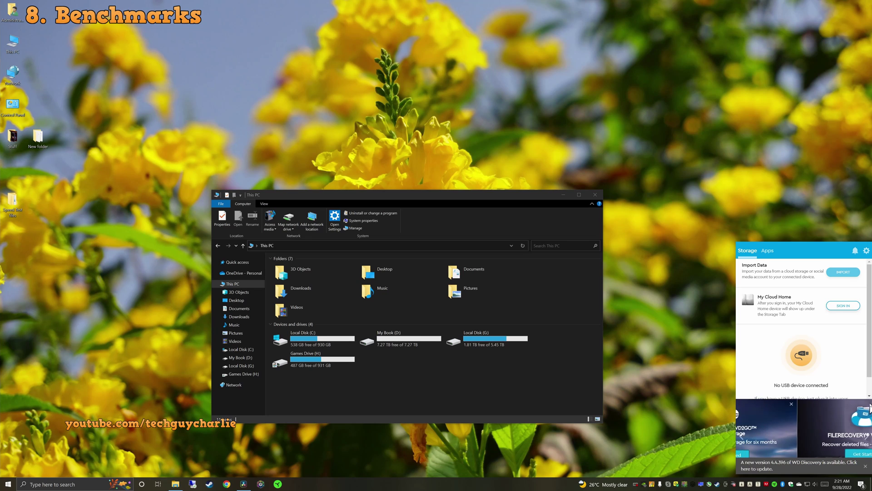
click(867, 405)
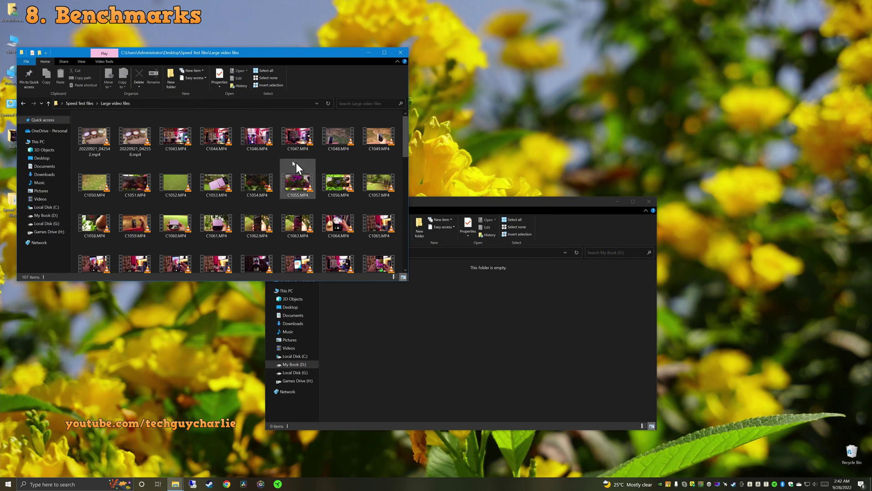
Copy the Large video files and Multiple files folders to My Book (D:), and copy Large video files back to the test folder on the desktop
click(81, 103)
drag(97, 124, 375, 337)
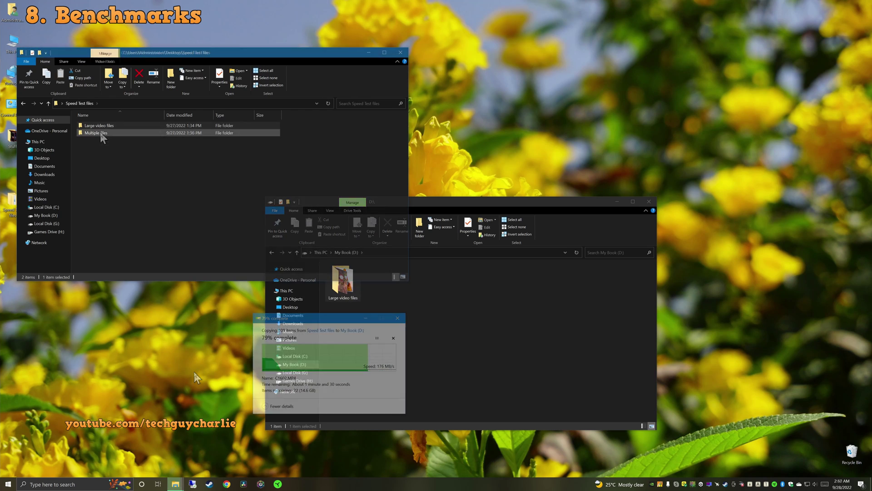
drag(95, 132, 445, 359)
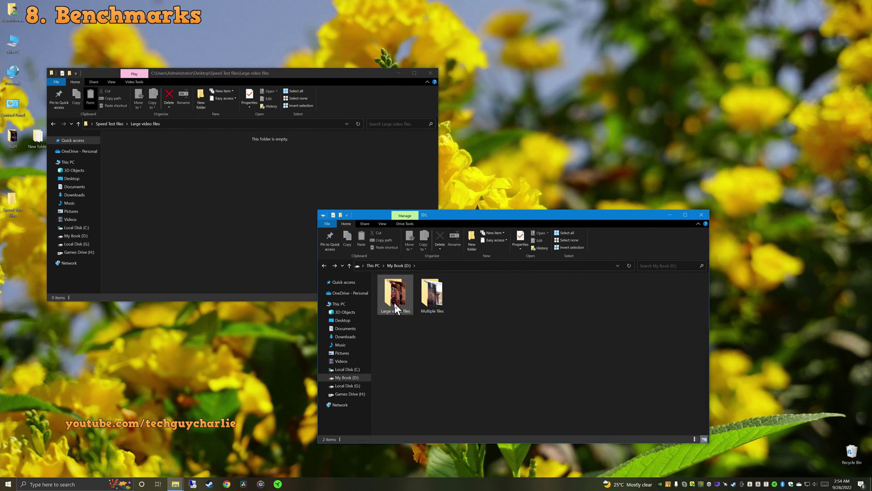
drag(394, 301, 124, 152)
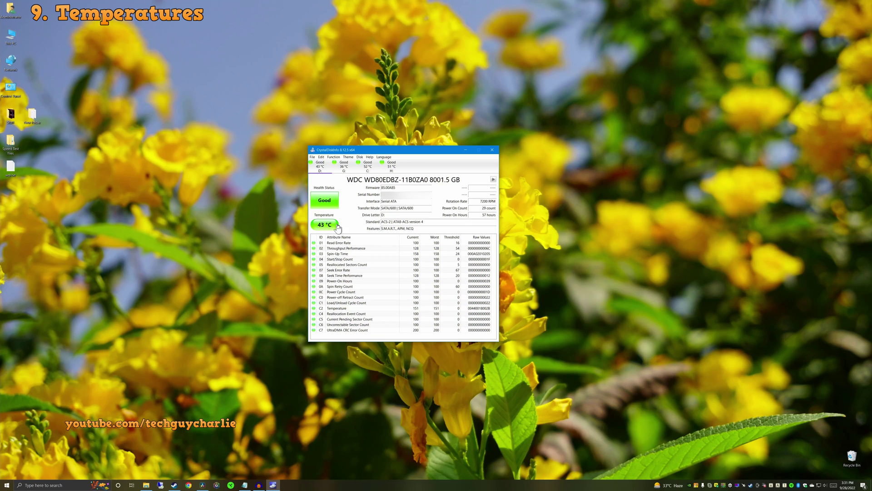
Compare the temperatures and health data of drives D: and G: in CrystalDiskInfo, refreshing the readings
click(341, 171)
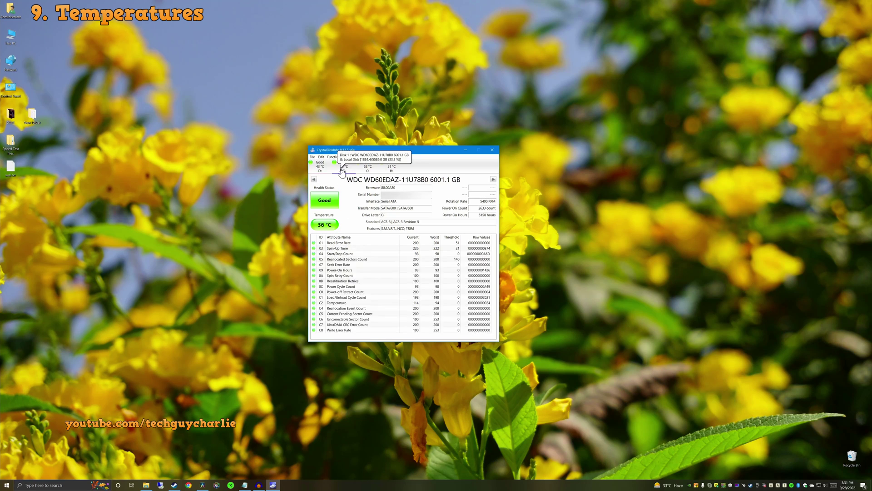
click(322, 172)
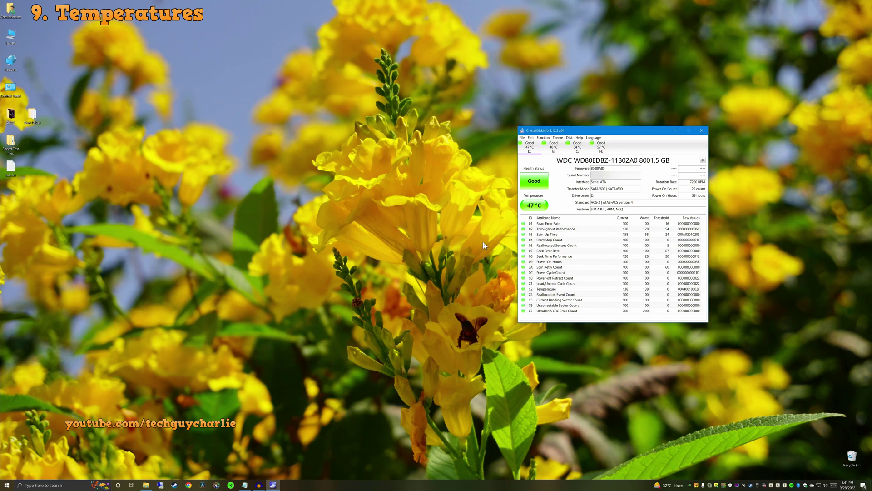
click(547, 138)
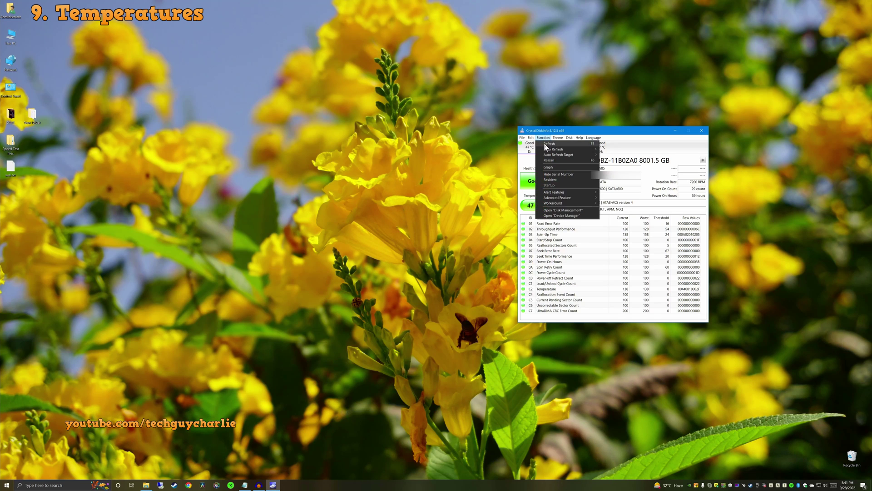
click(546, 144)
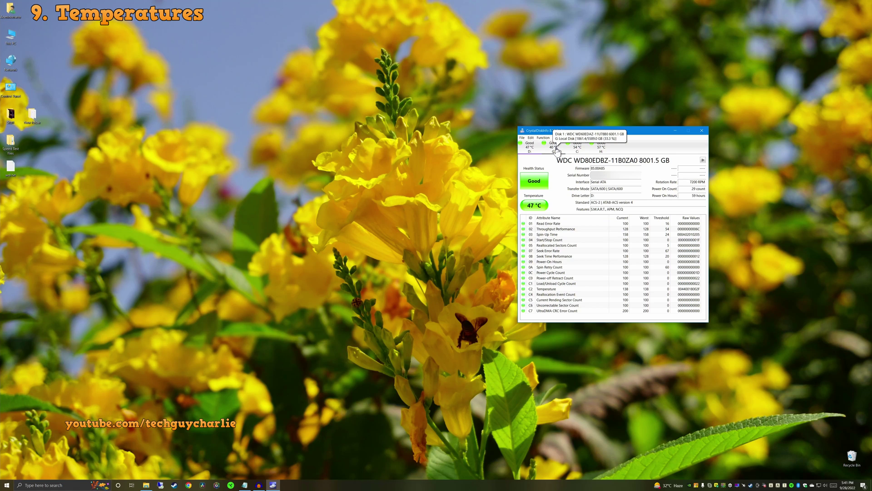
click(555, 147)
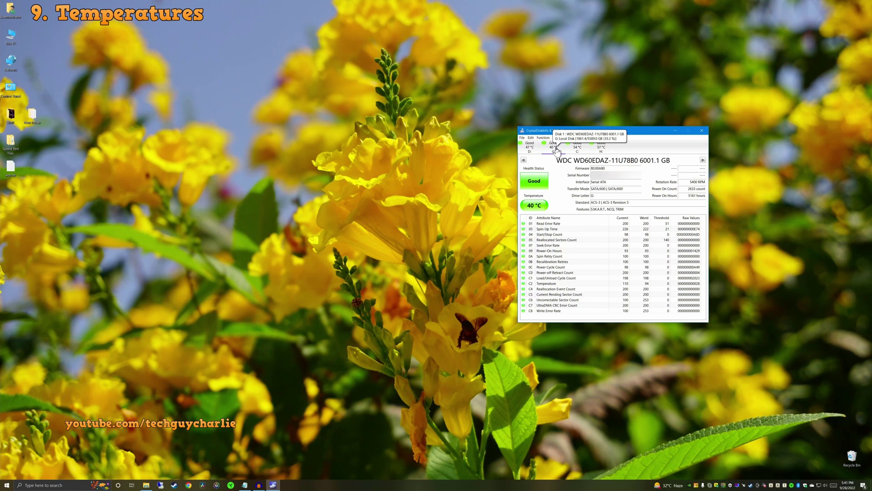
click(530, 147)
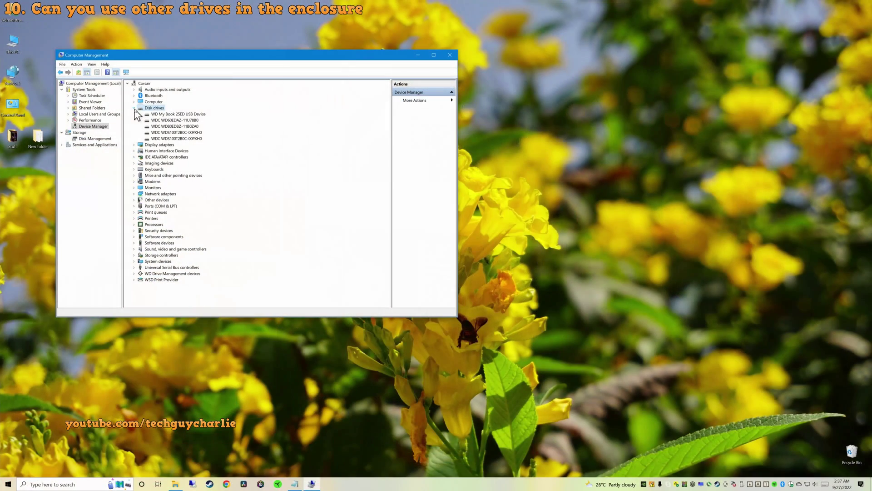
Open the properties of the WD My Book 25ED USB Device in Device Manager
double_click(173, 115)
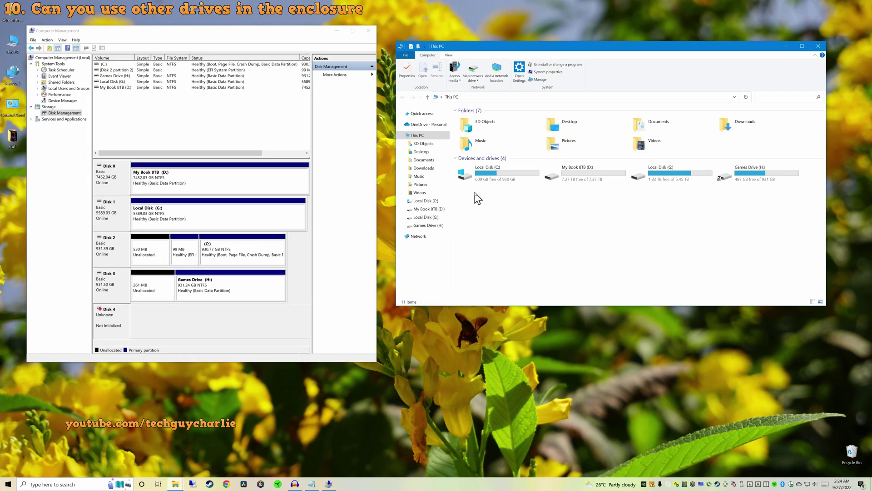
Try to initialize Disk 4 with the GPT partition style in Disk Management
right_click(112, 318)
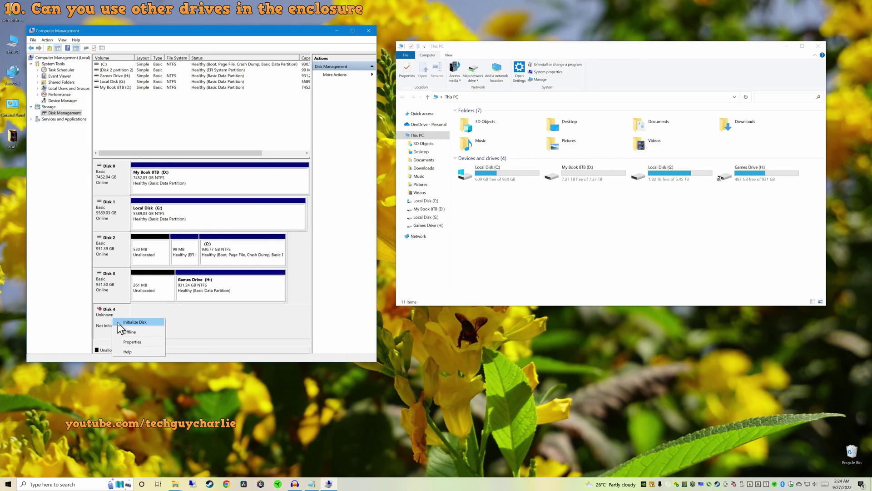
click(119, 323)
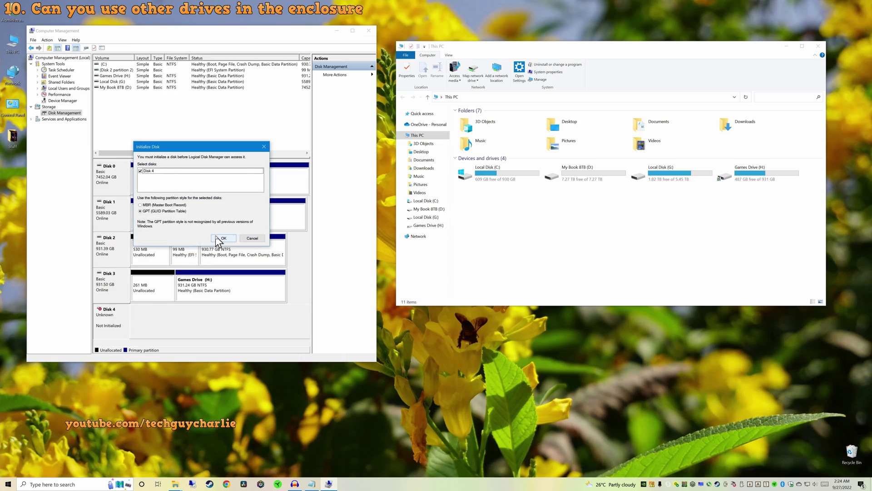
click(220, 239)
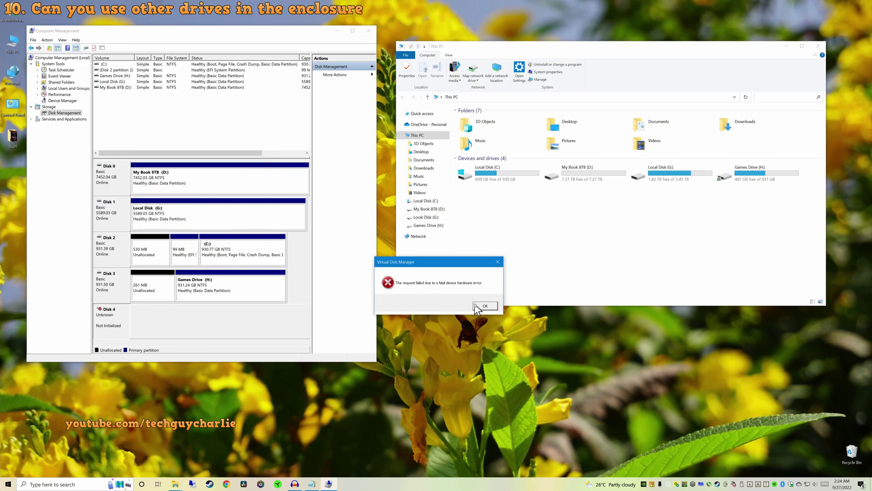